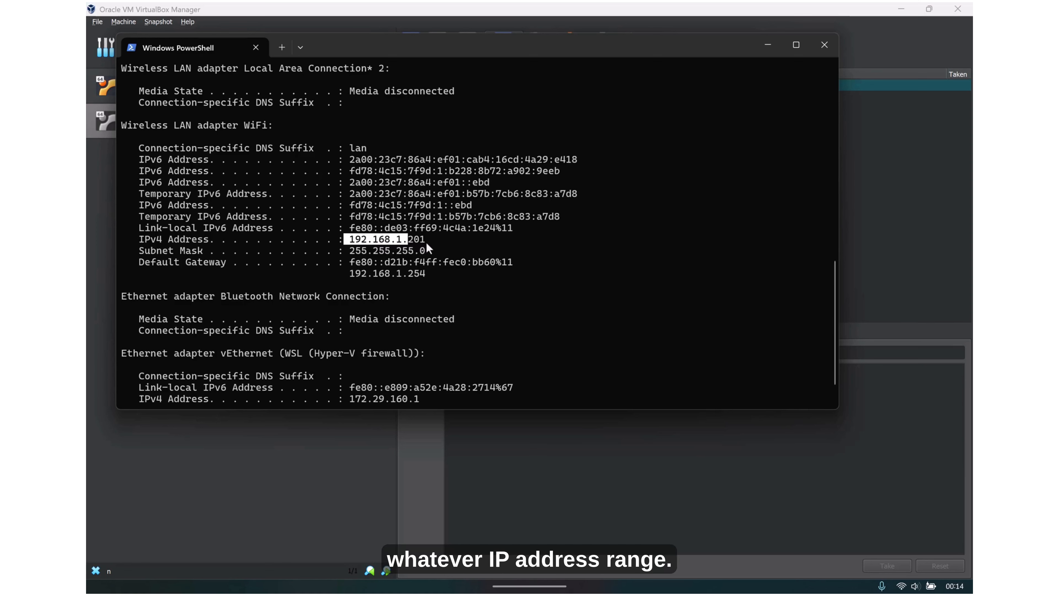
Examine the IPv4 address of the host's WiFi adapter in the PowerShell output, comparing its network part with the host part
left_click(356, 239)
left_click_drag(357, 240, 386, 242)
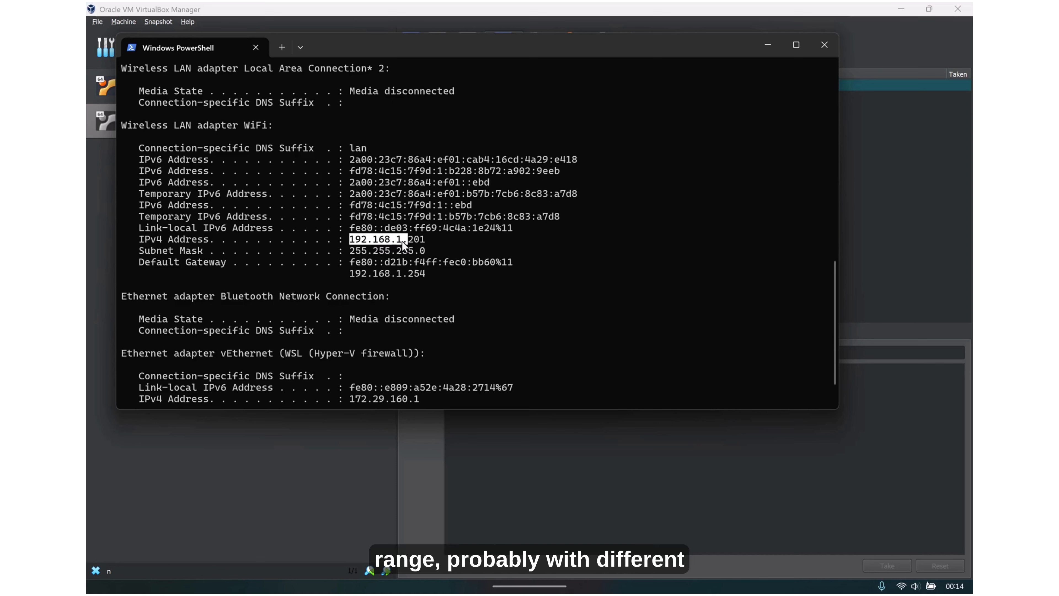
left_click(433, 244)
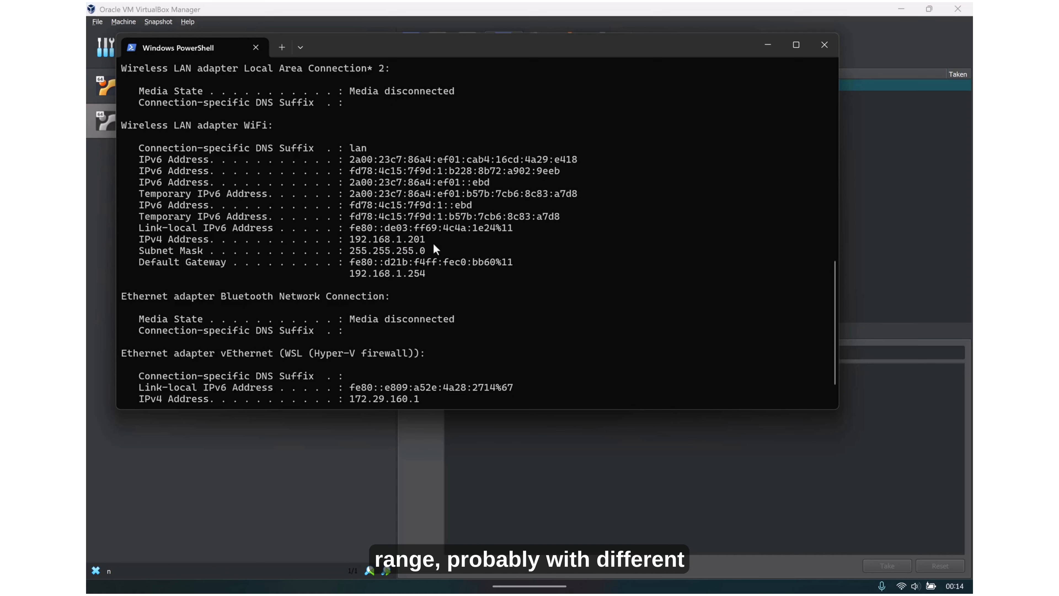
left_click_drag(430, 241, 414, 241)
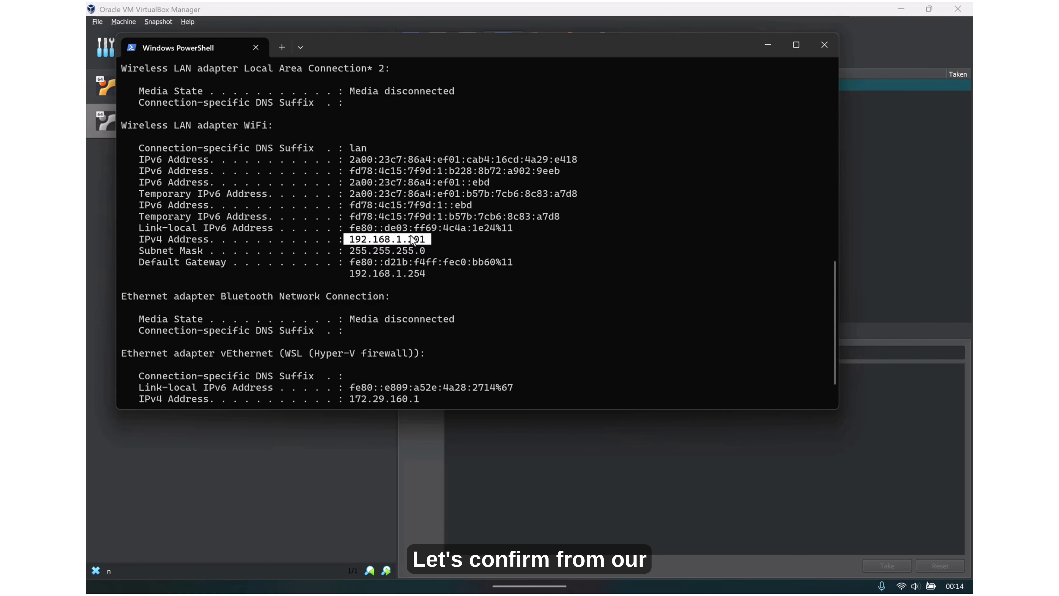
Minimize the Remote-Server window and show the running UbuntuVM machine from VirtualBox Manager
key("alt+Tab")
key("alt+Tab")
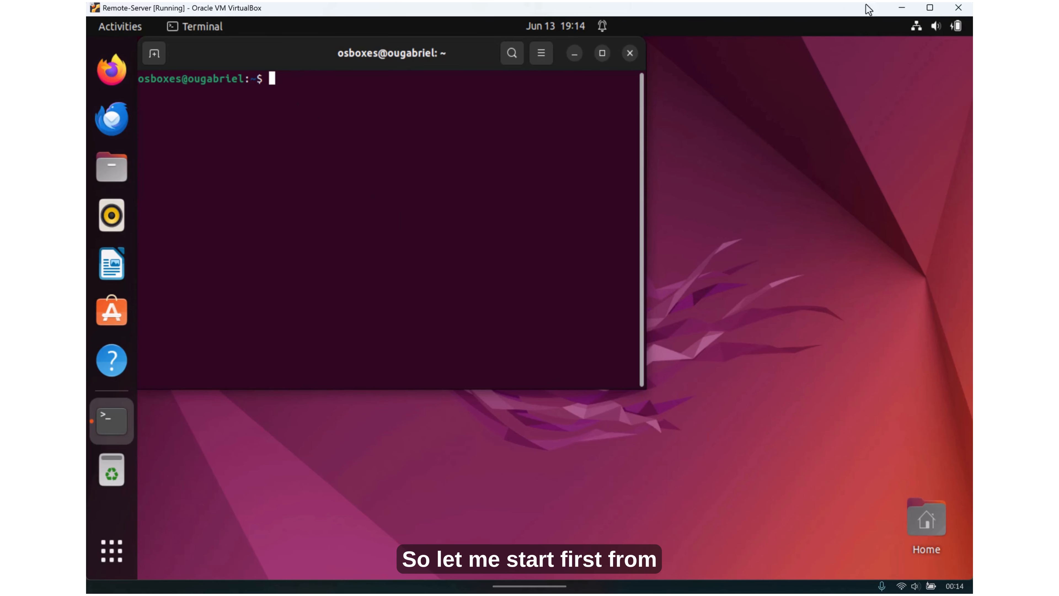
left_click(902, 8)
key("alt+Tab")
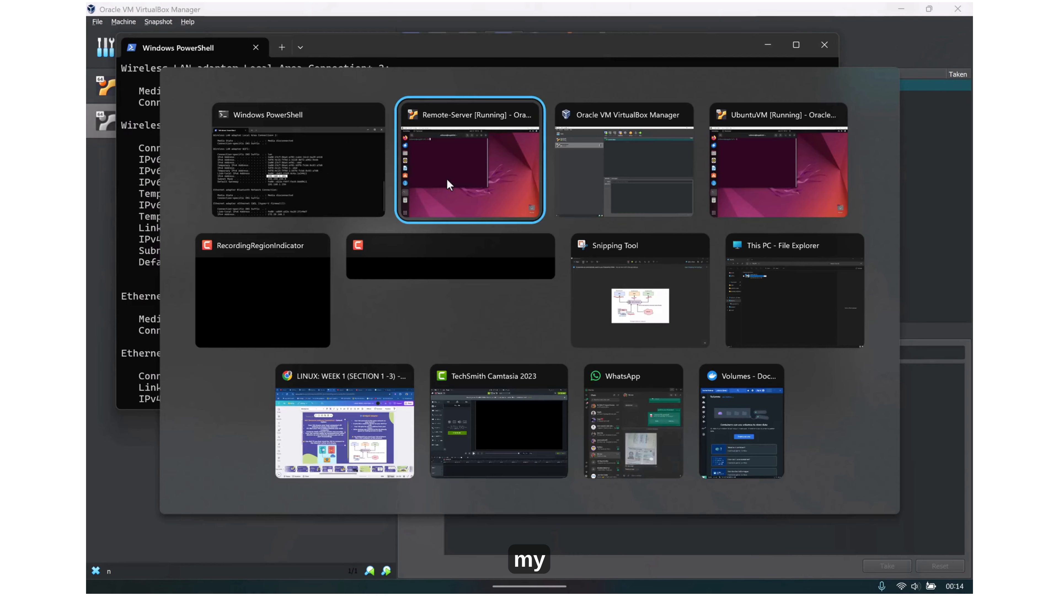
key("alt+Tab")
left_click(178, 92)
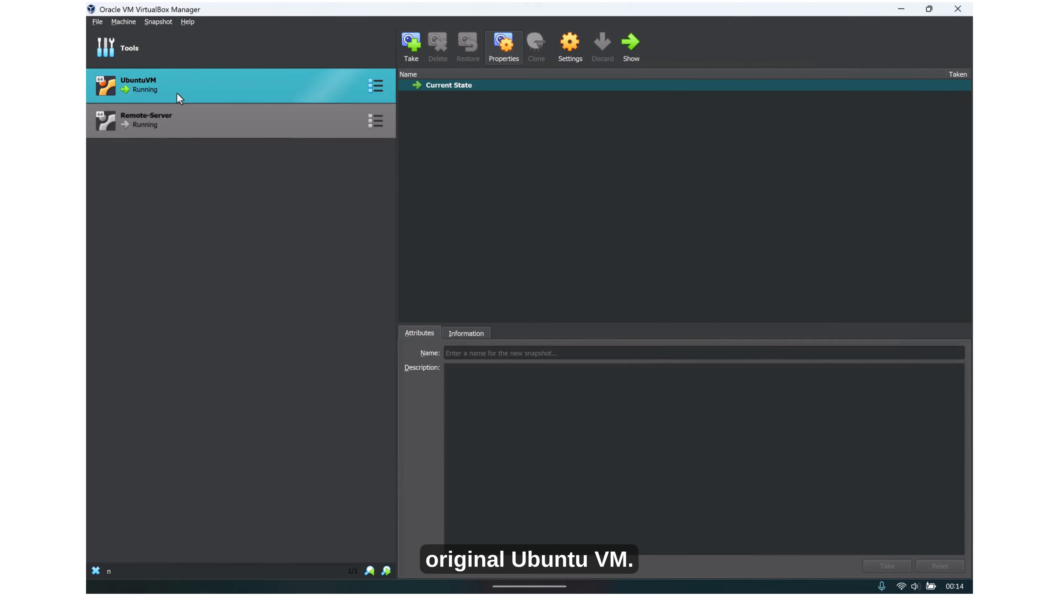
left_click(630, 45)
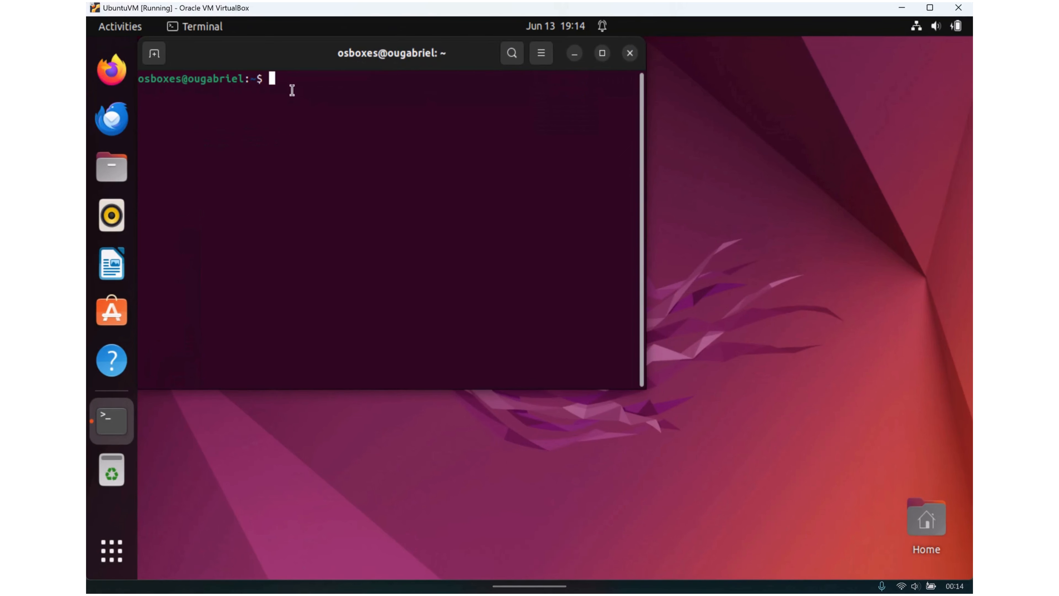
Run ip addr in the UbuntuVM terminal and highlight the inet address of the enp0s3 interface
type("ip addr")
key("Return")
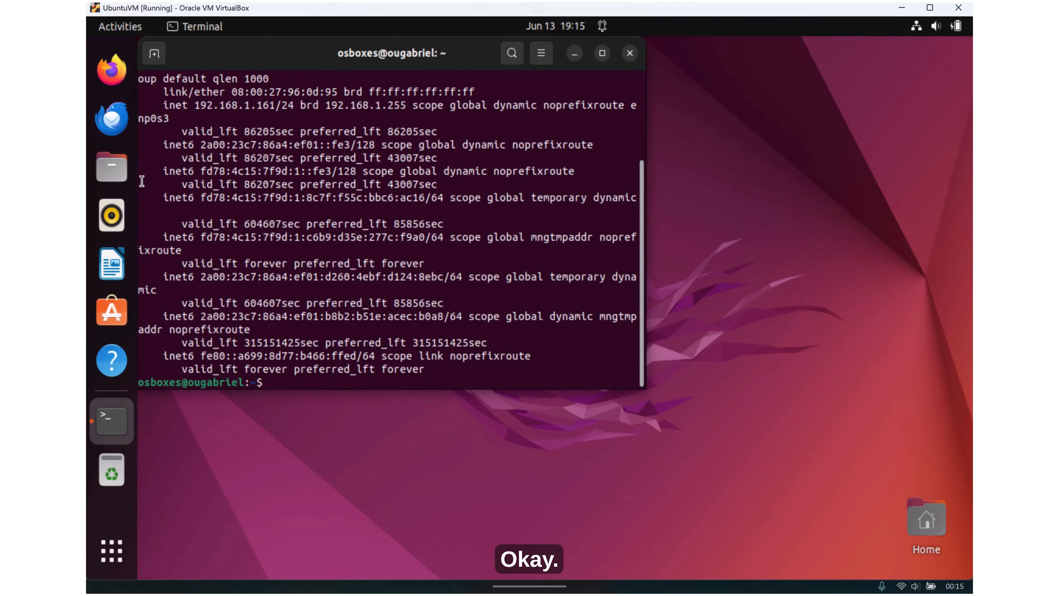
scroll(198, 188, "up", 3)
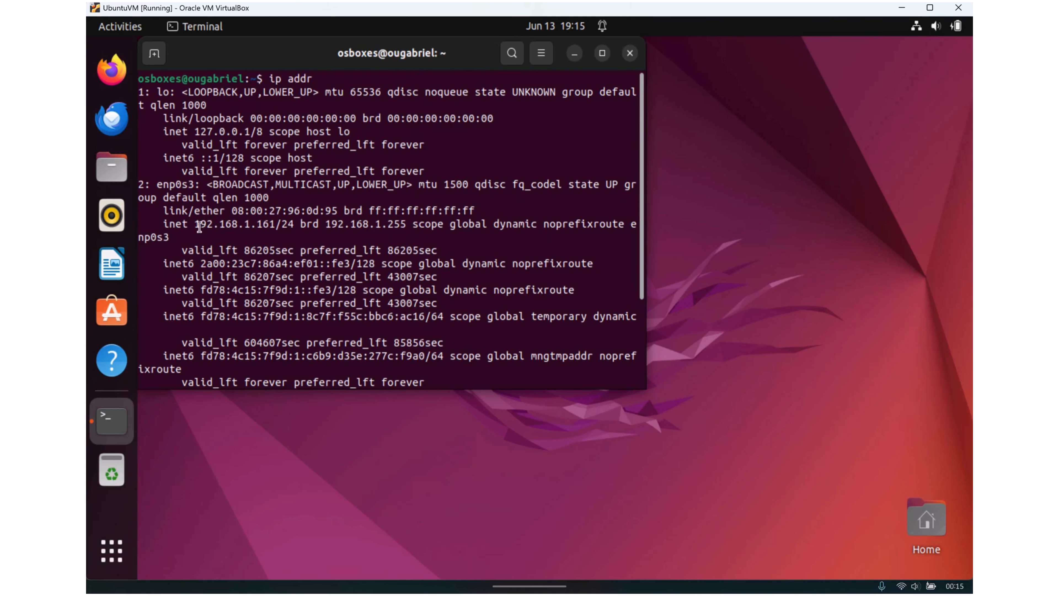
scroll(188, 167, "down", 1)
scroll(187, 166, "up", 1)
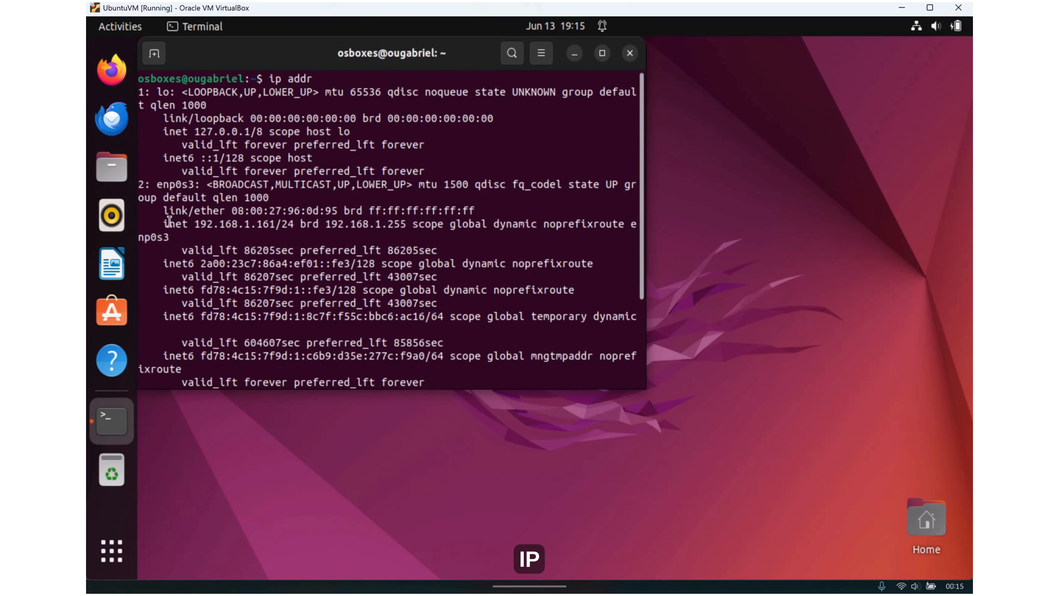
left_click_drag(163, 225, 275, 226)
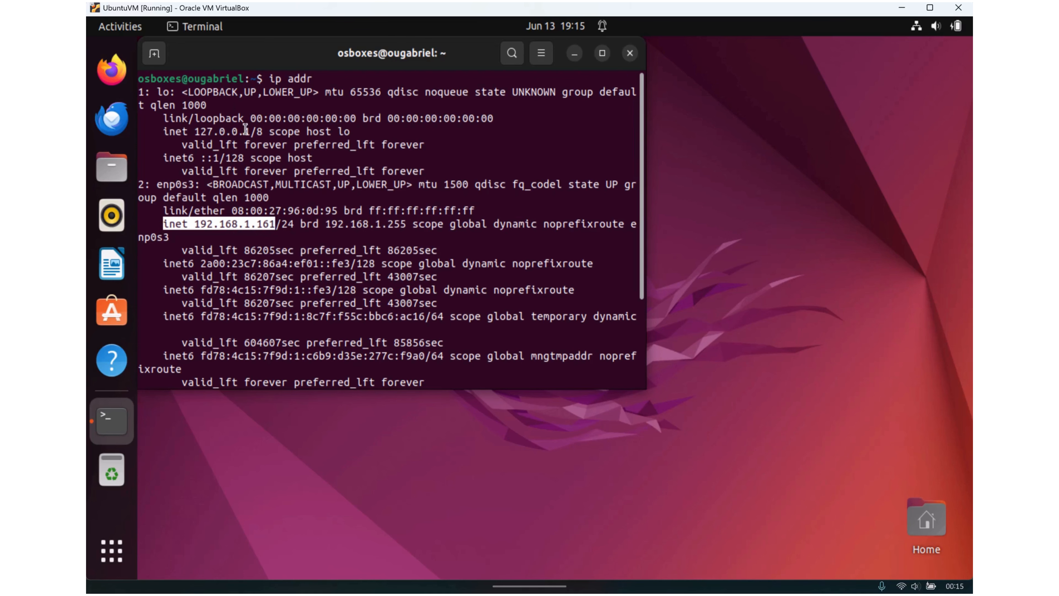
Show the Remote-Server machine, run ip addr in its terminal and highlight the enp0s3 inet address
left_click(903, 8)
left_click(189, 119)
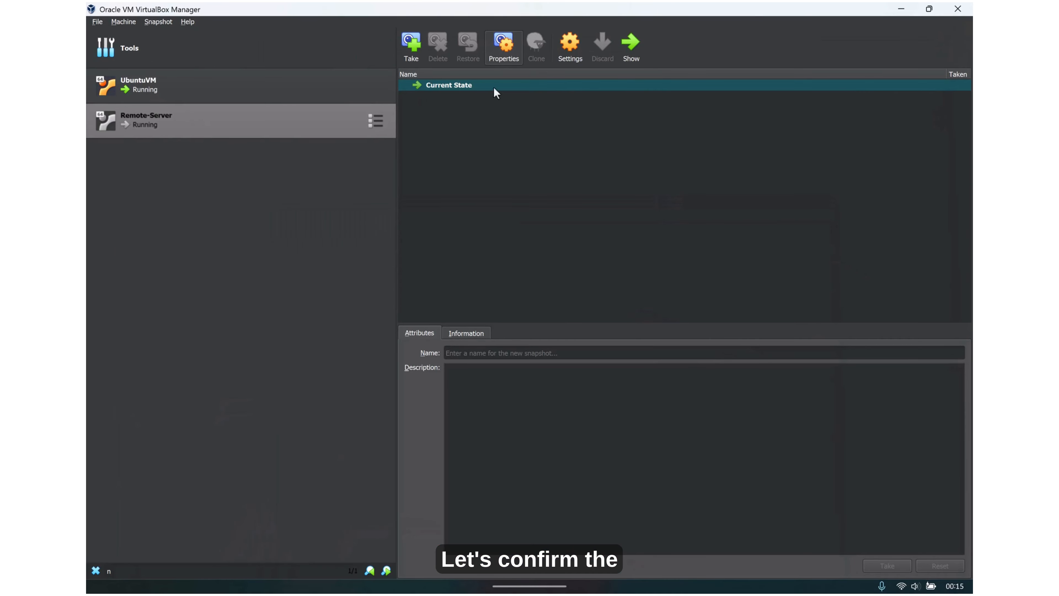
left_click(631, 56)
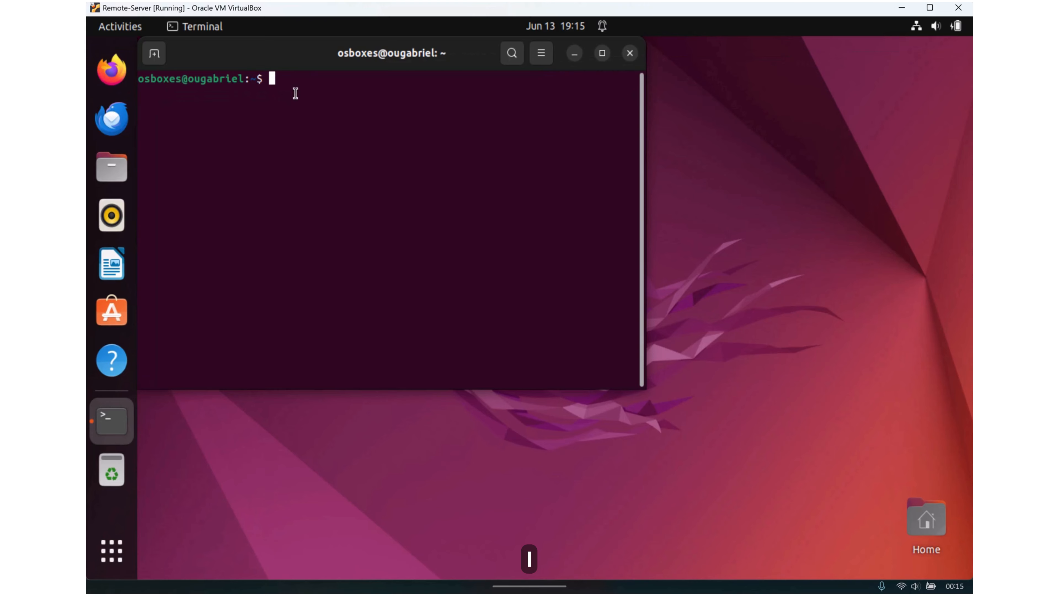
type("ip addr")
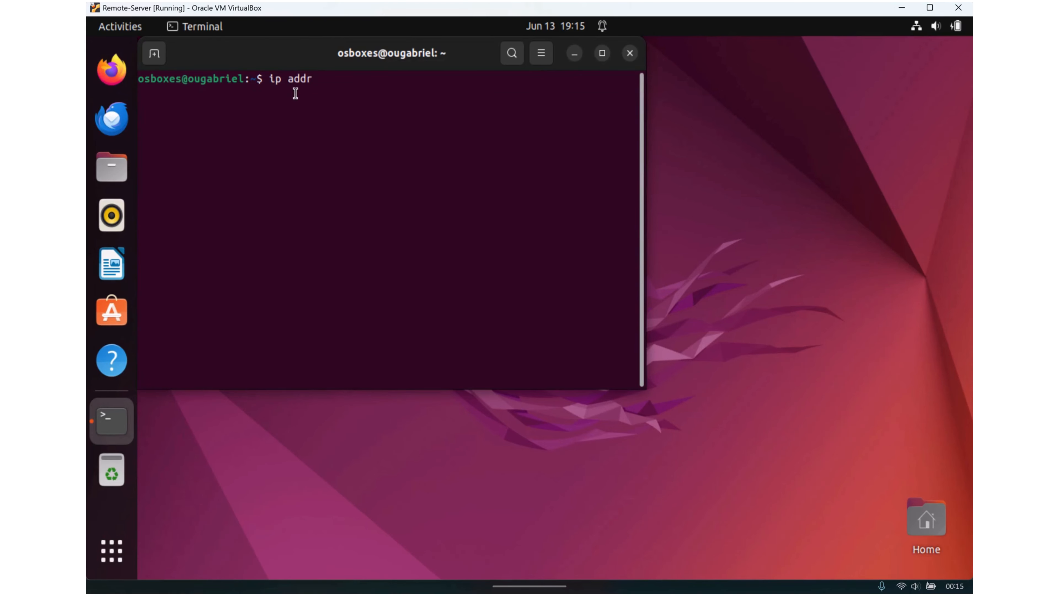
key("Return")
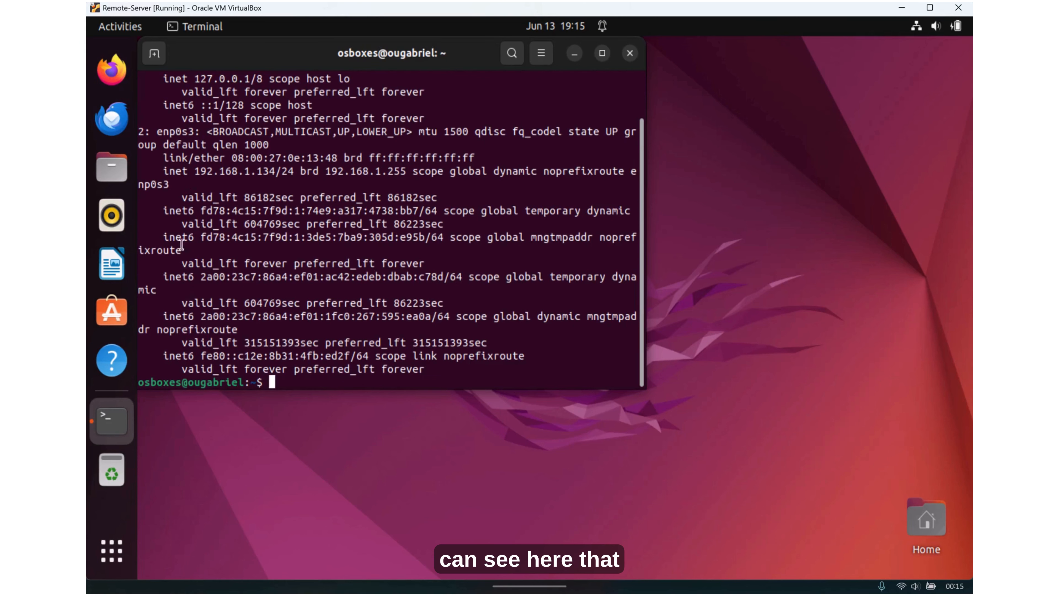
left_click_drag(163, 171, 282, 171)
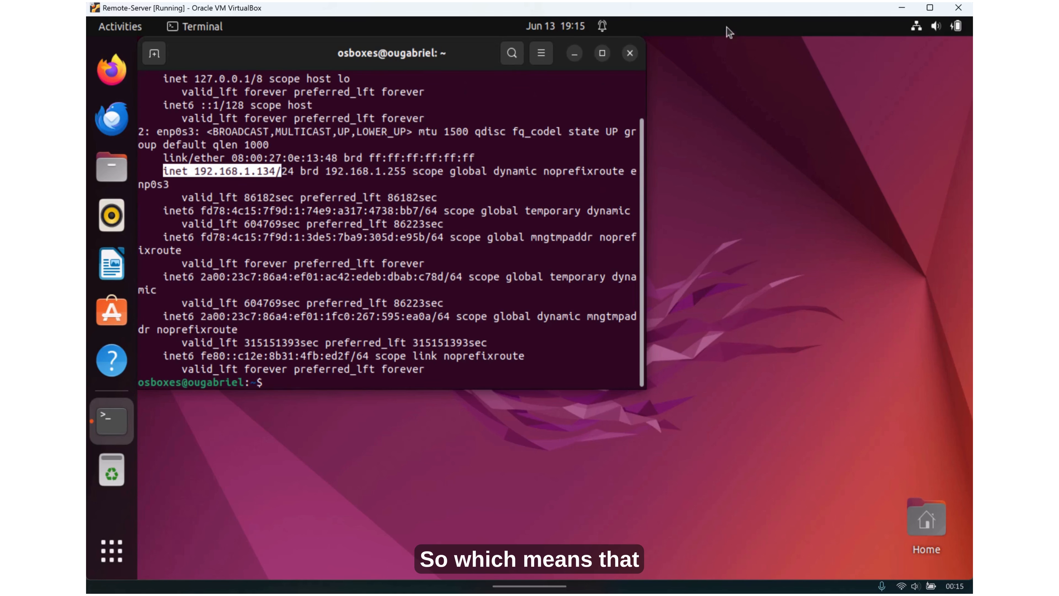
Tile the Remote-Server, UbuntuVM and Windows PowerShell windows into three quarters of a four-window screen layout
left_click_drag(711, 13, 702, 57)
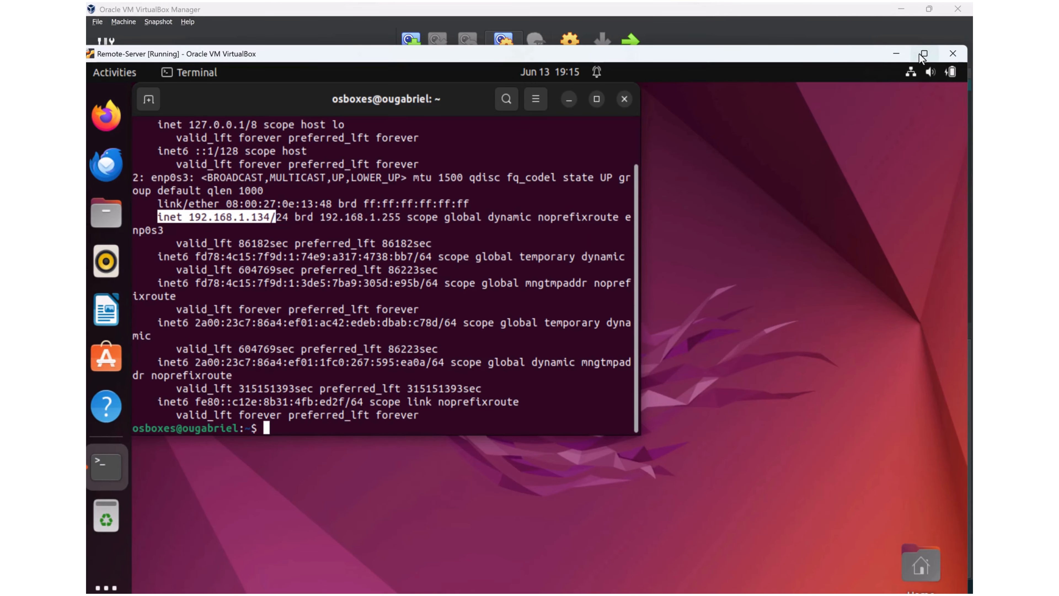
mouse_move(922, 56)
left_click(914, 177)
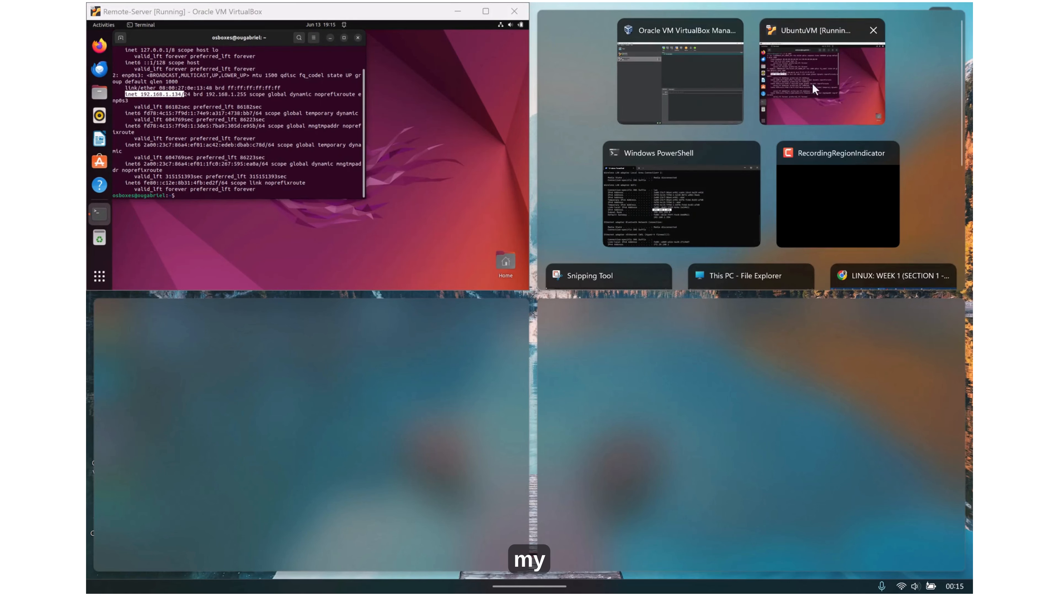
left_click(821, 75)
left_click(367, 353)
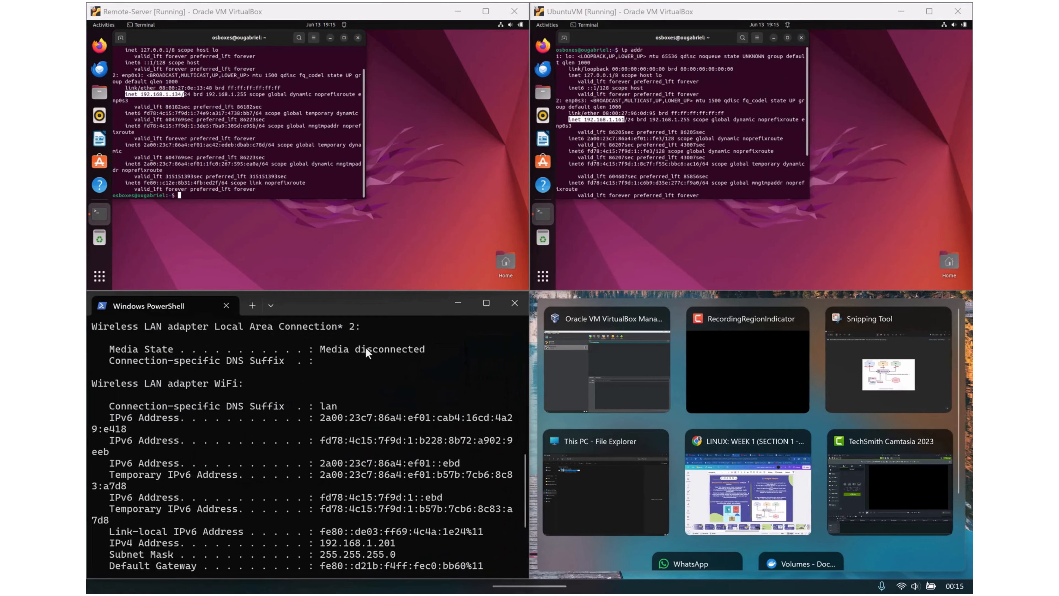
Place the Snipping Tool network diagram in the remaining quarter of the layout and dismiss its notice about automatically saved screenshots
left_click(881, 381)
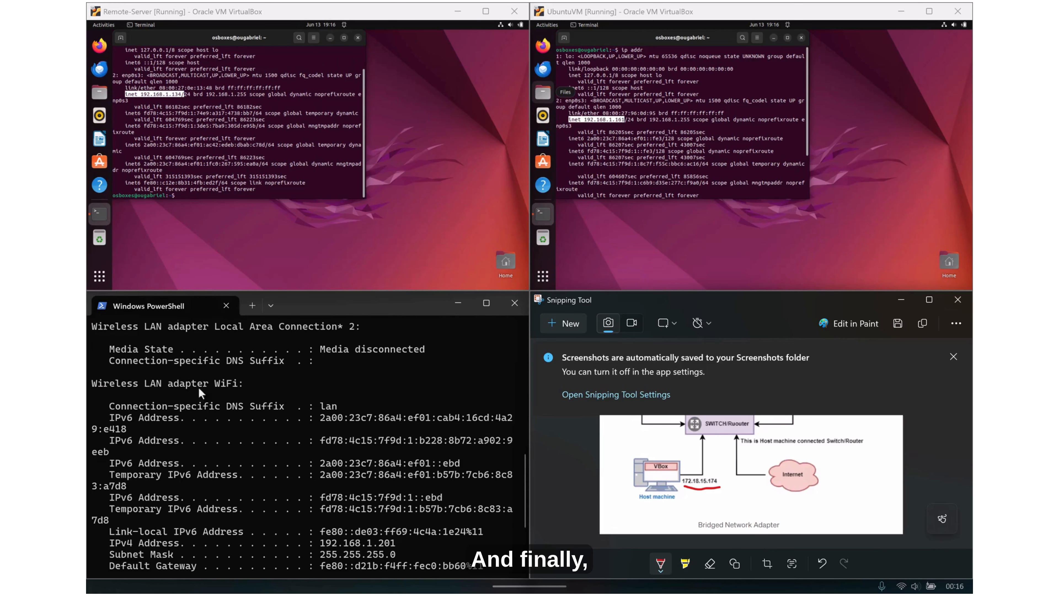
scroll(191, 420, "down", 1)
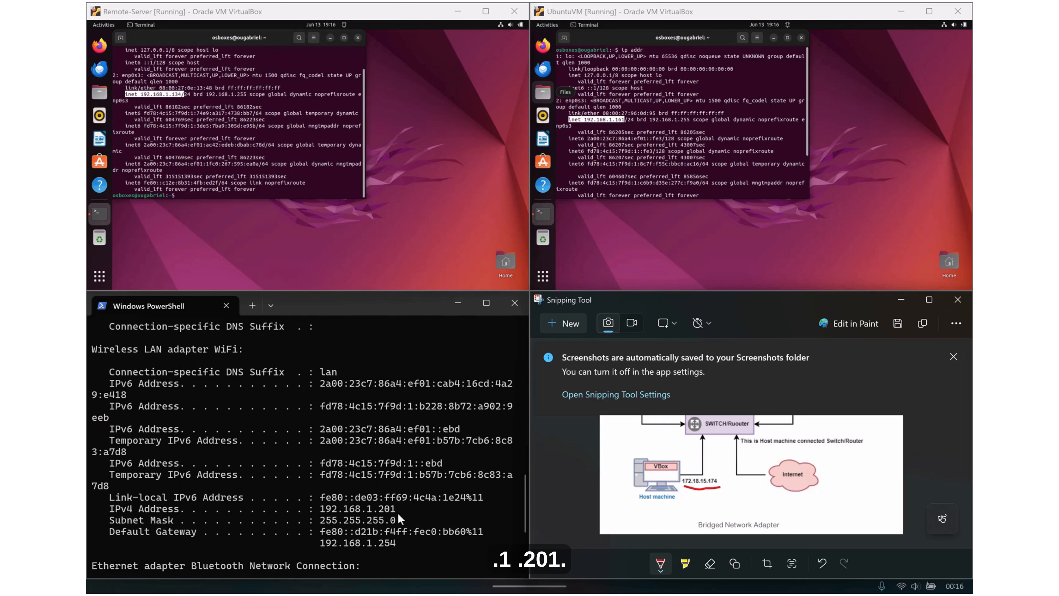
left_click(953, 360)
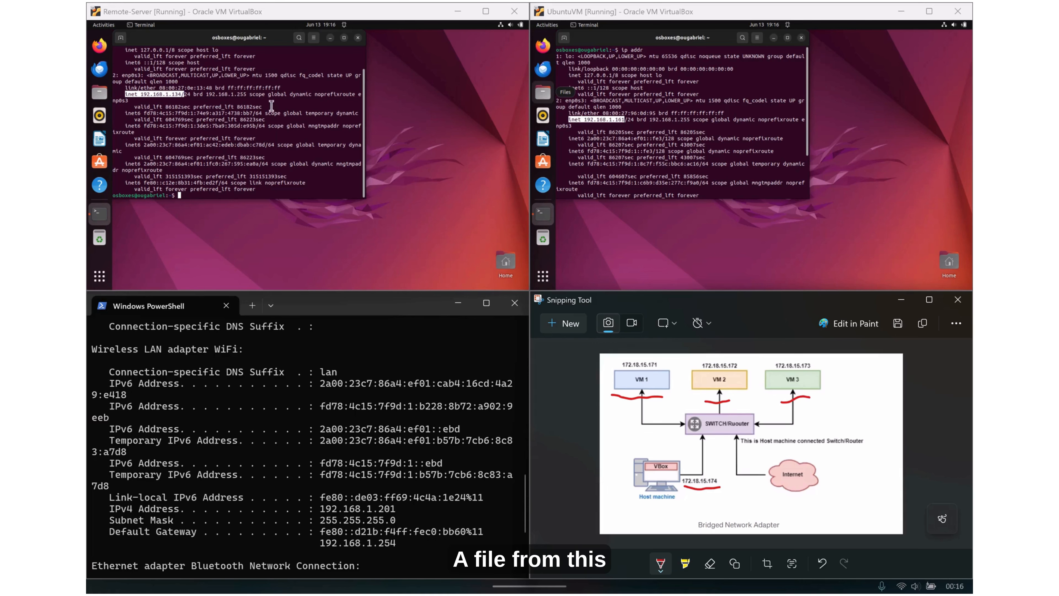
Clear the highlighted addresses in both VM terminals, maximize the UbuntuVM window and return its terminal to the prompt
left_click(666, 143)
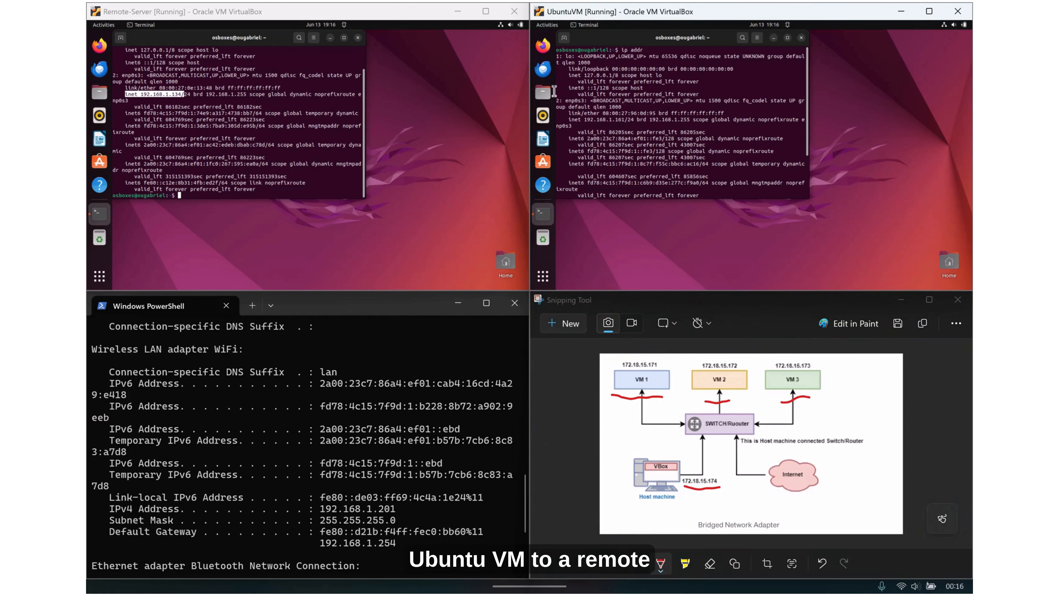
left_click(294, 182)
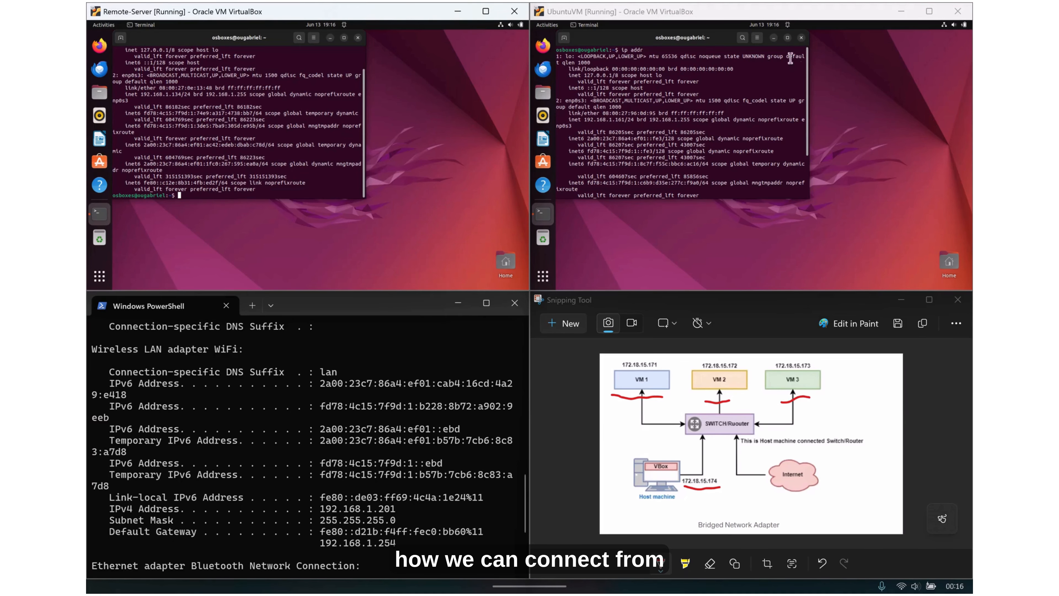
left_click(929, 11)
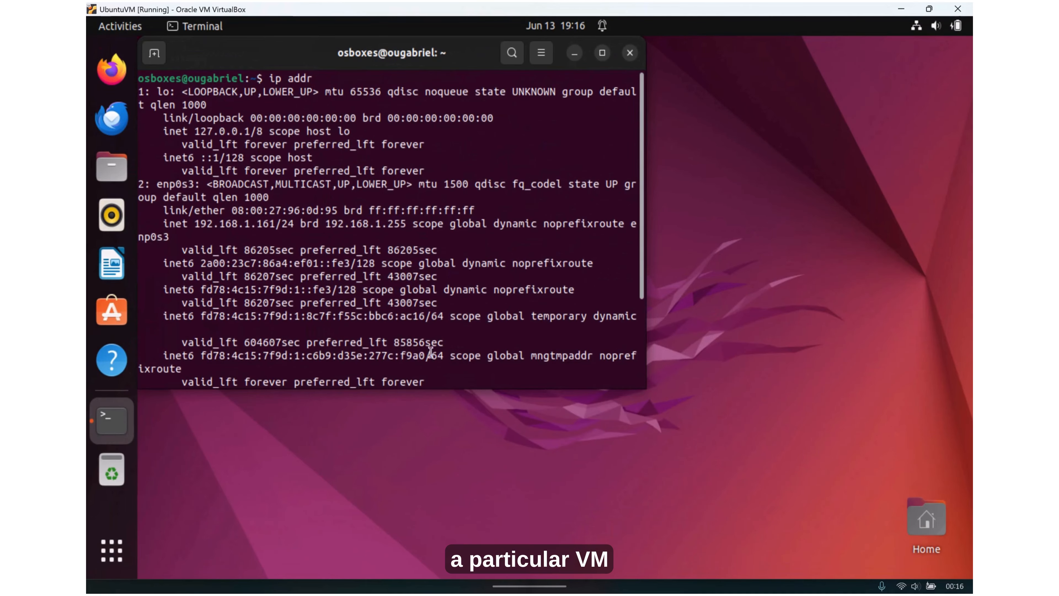
scroll(434, 267, "down", 3)
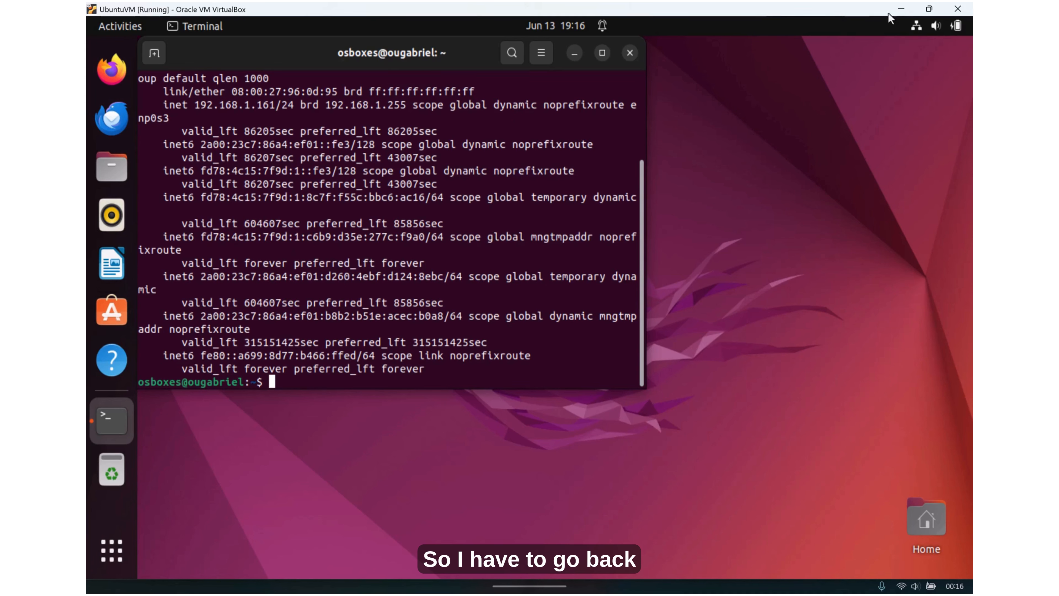
Check the enp0s3 IPv4 address in the maximized Remote-Server window, then minimize that window
left_click(901, 9)
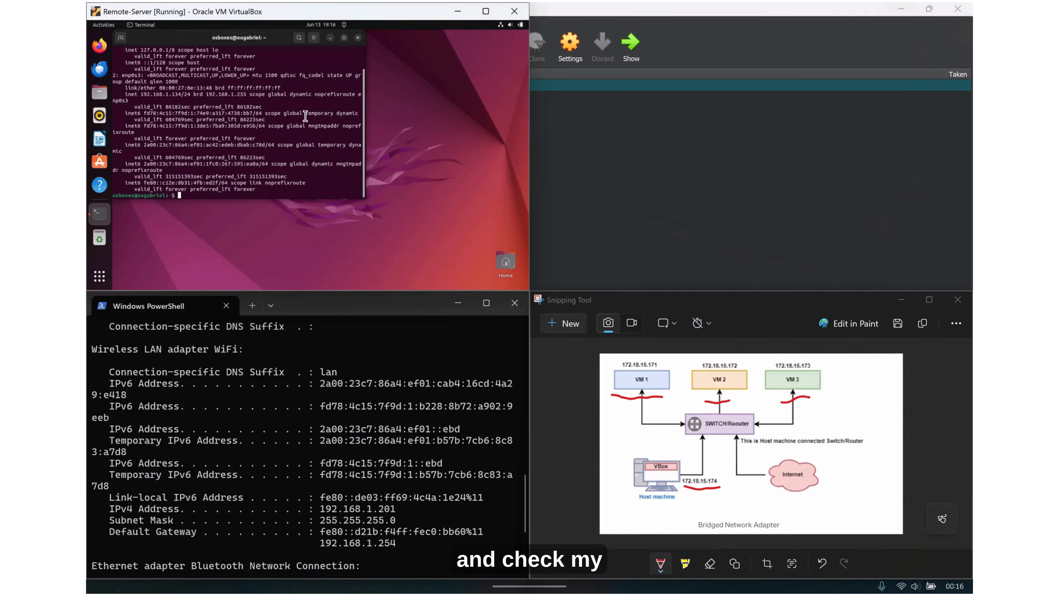
left_click(488, 11)
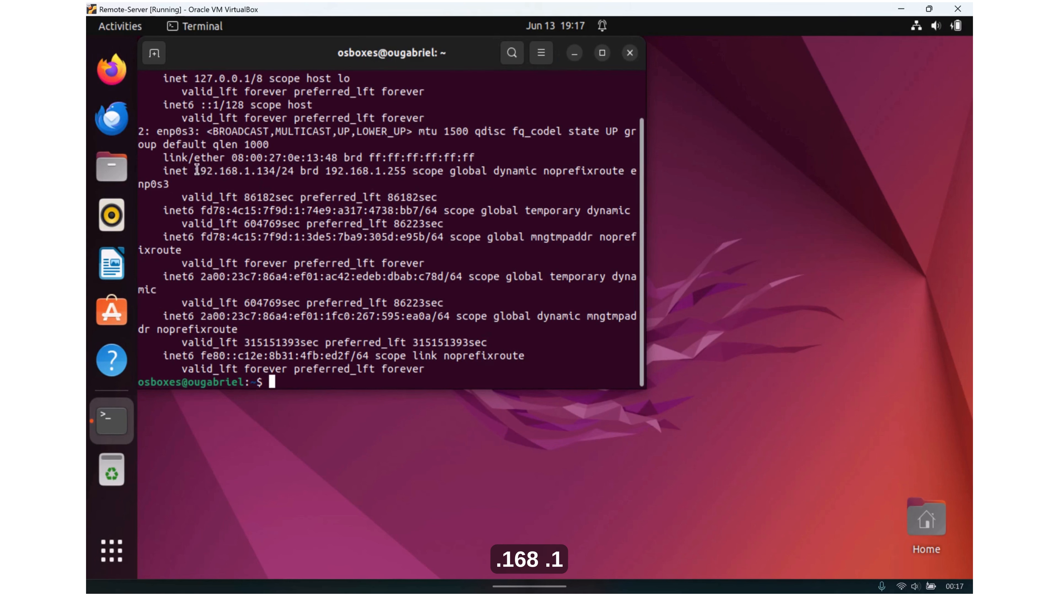
left_click_drag(197, 170, 275, 169)
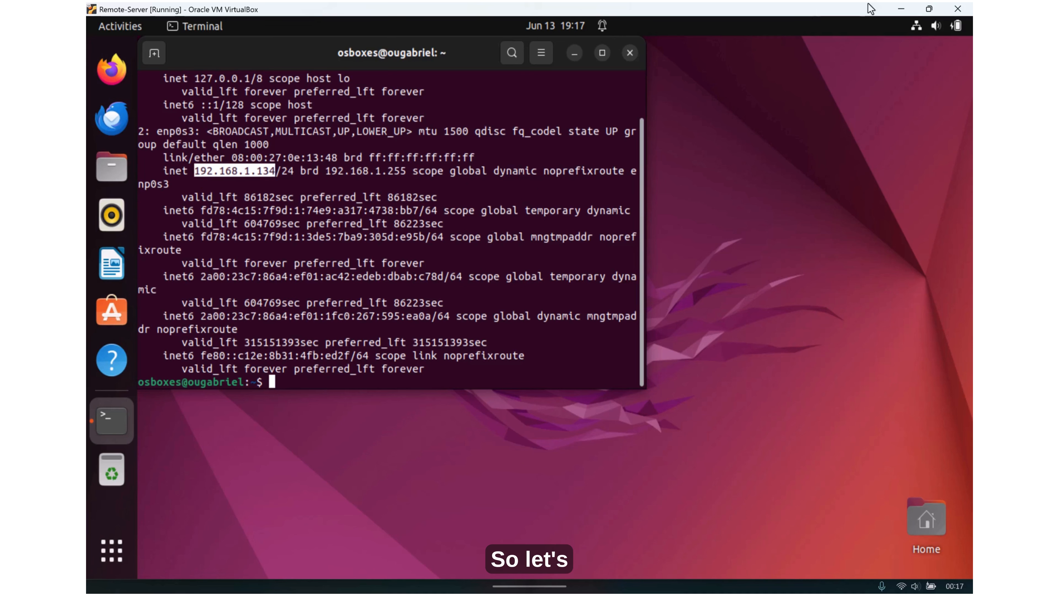
left_click(900, 10)
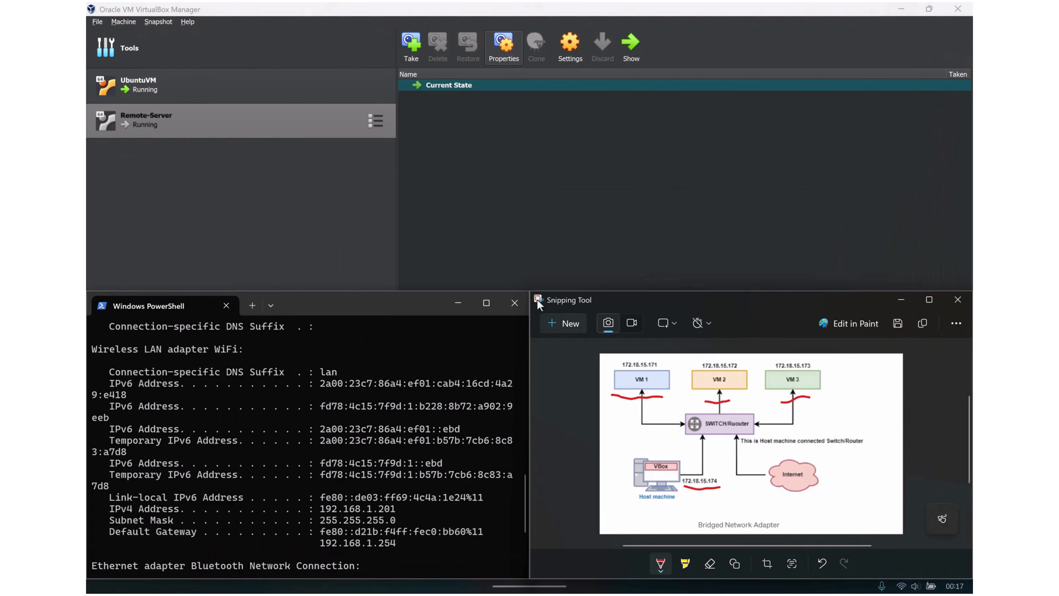
Switch back to UbuntuVM and ping the Remote-Server at 192.168.1.134 from its terminal
key("alt+Tab")
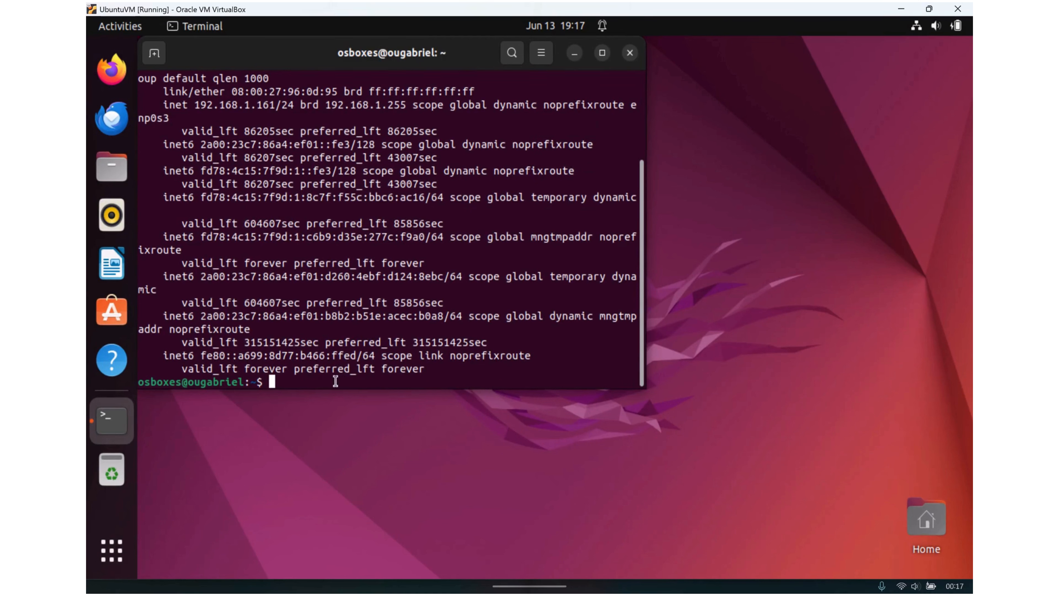
type("ping ")
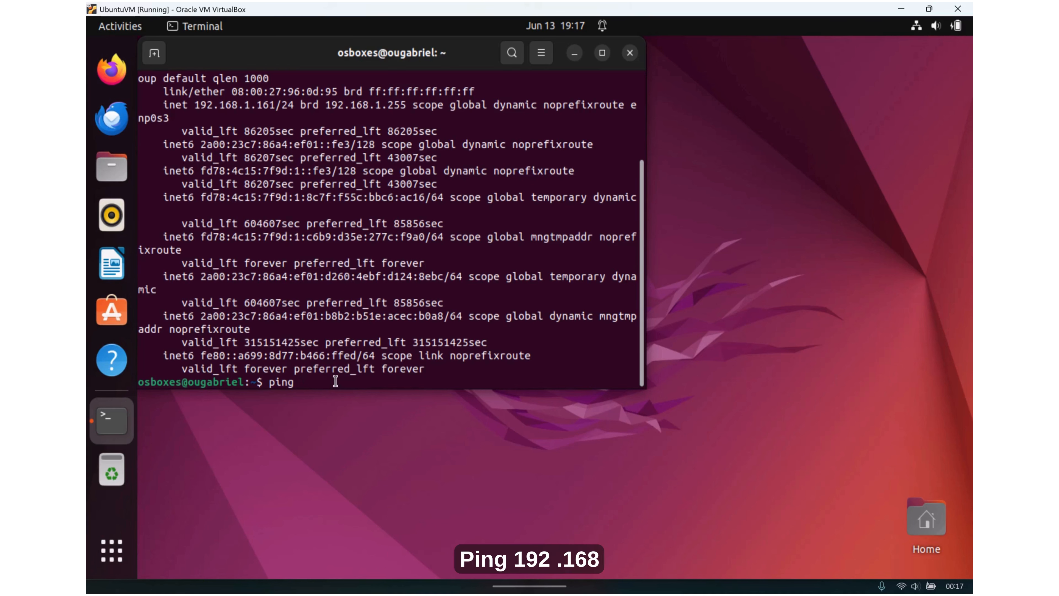
type("192.168")
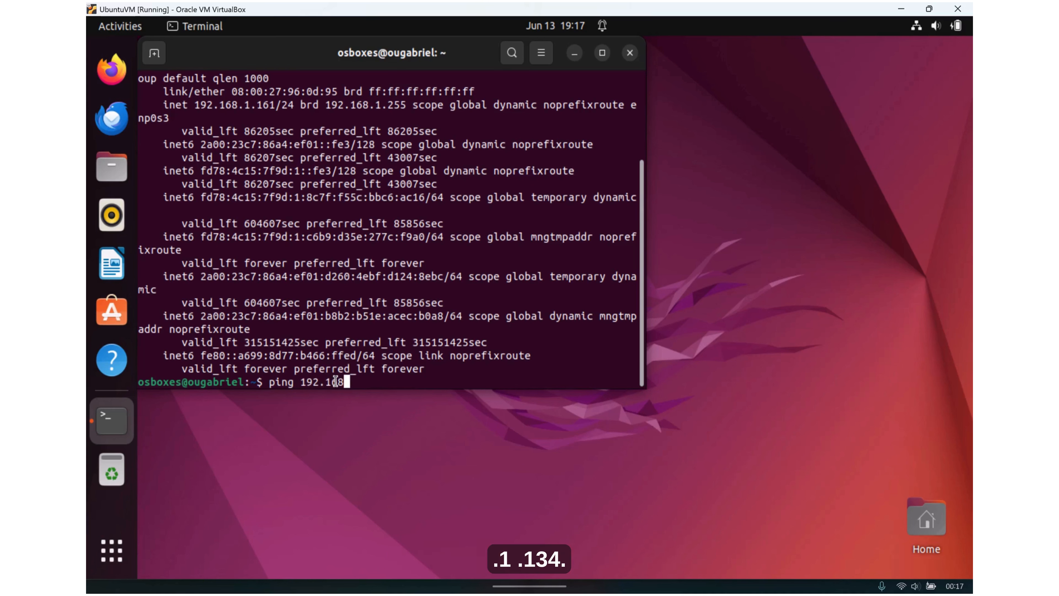
type(".1.134")
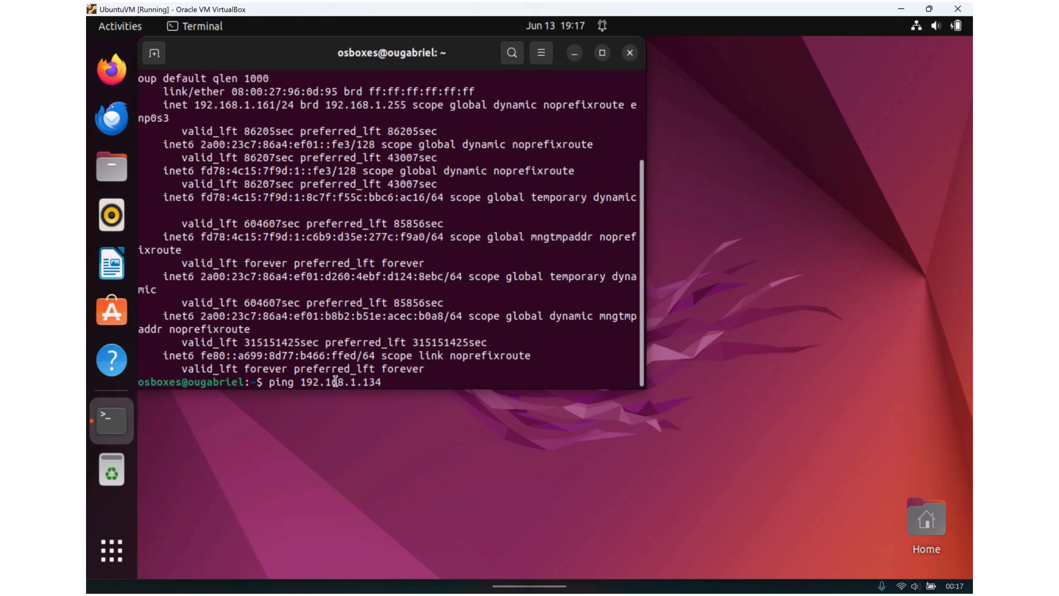
key("Return")
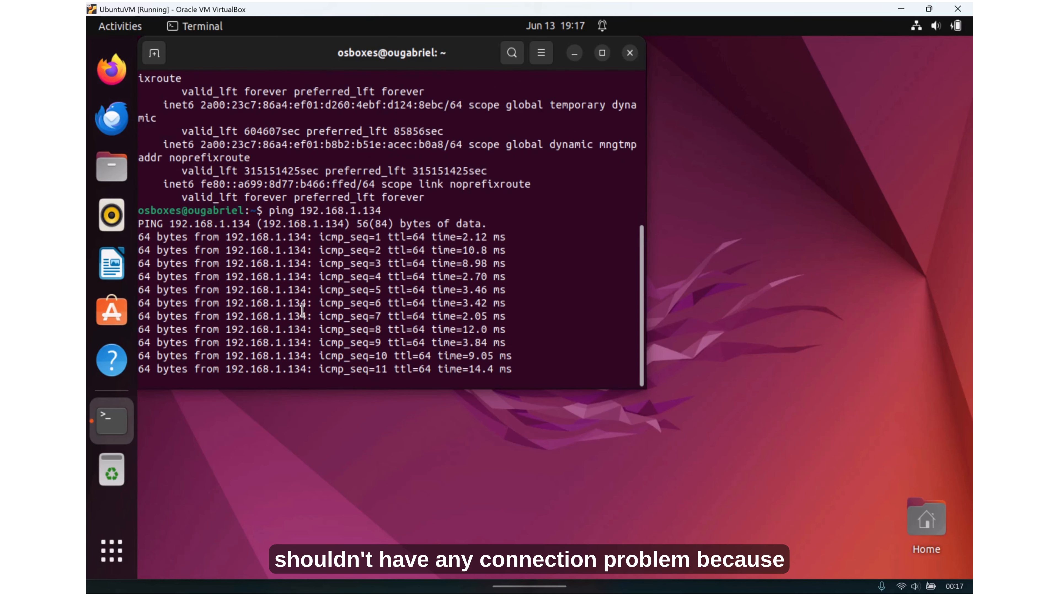
Stop the running ping and examine the transmitted, received and packet loss figures in its statistics, clearing the text highlights
key("ctrl+c")
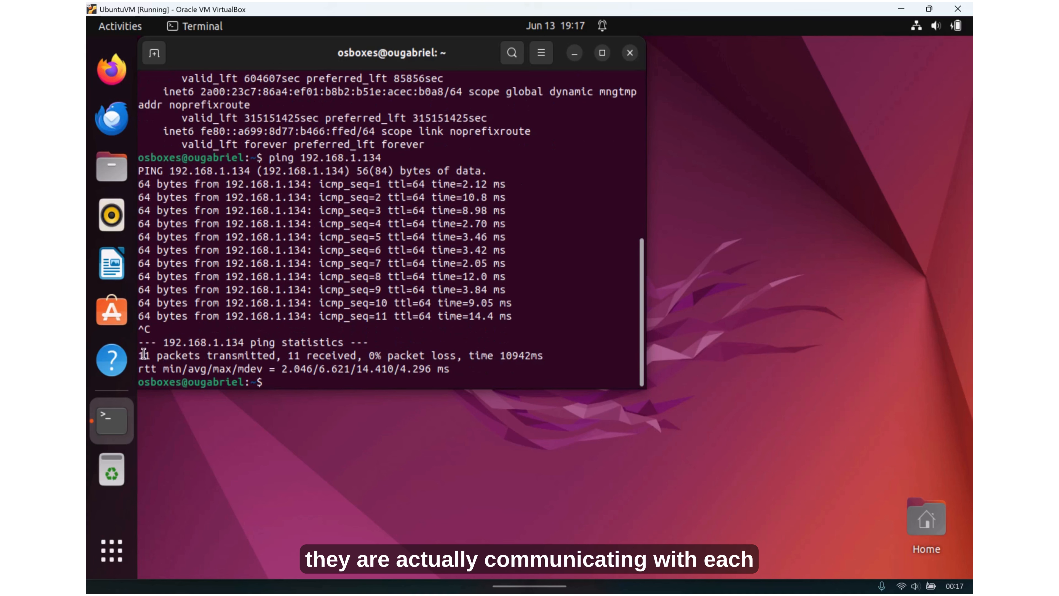
left_click_drag(144, 355, 463, 357)
left_click(178, 355)
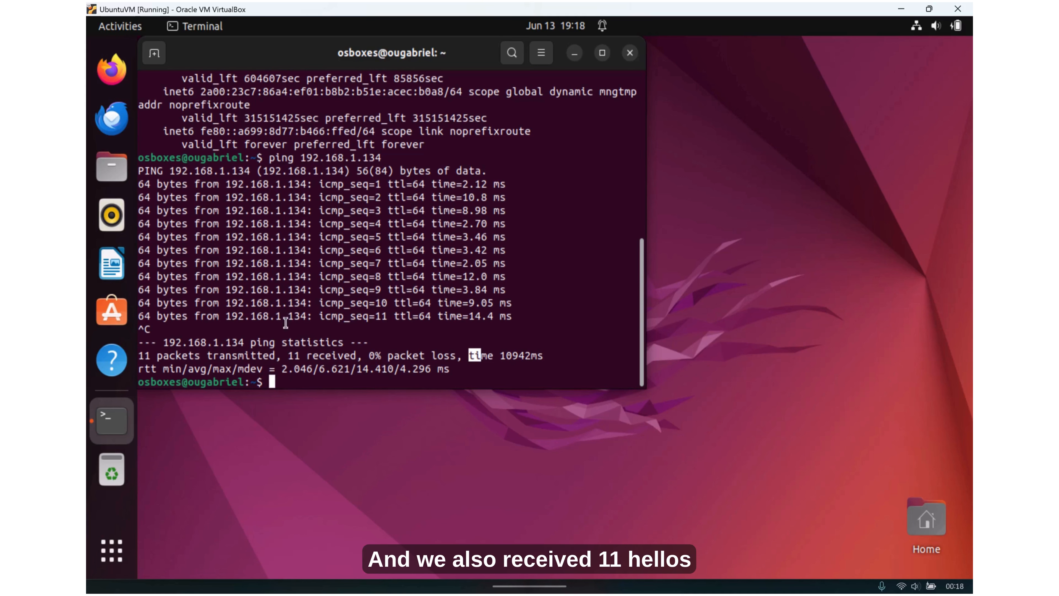
left_click_drag(362, 356, 307, 357)
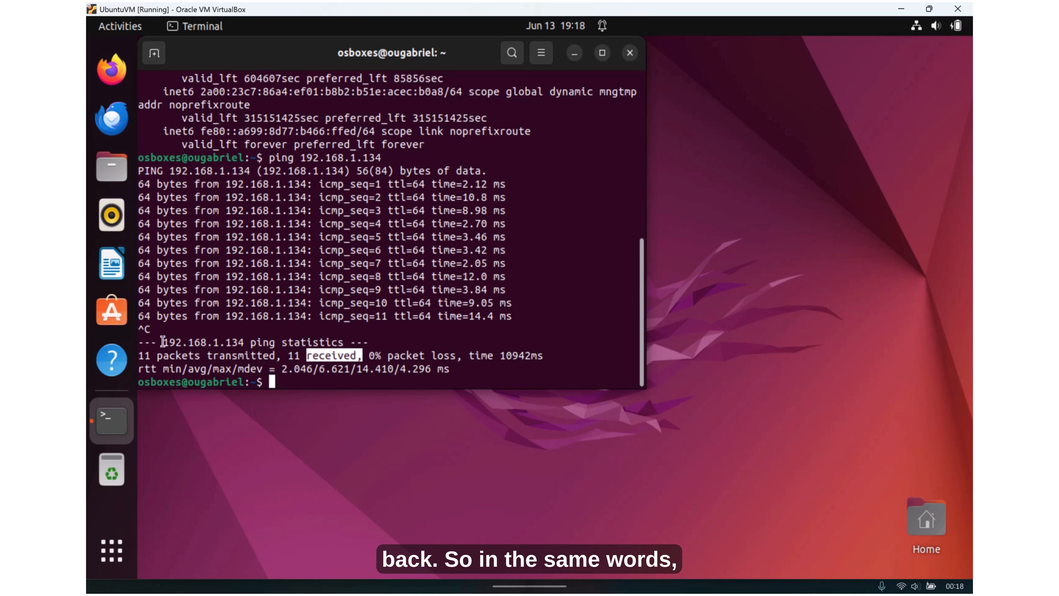
left_click_drag(144, 355, 204, 353)
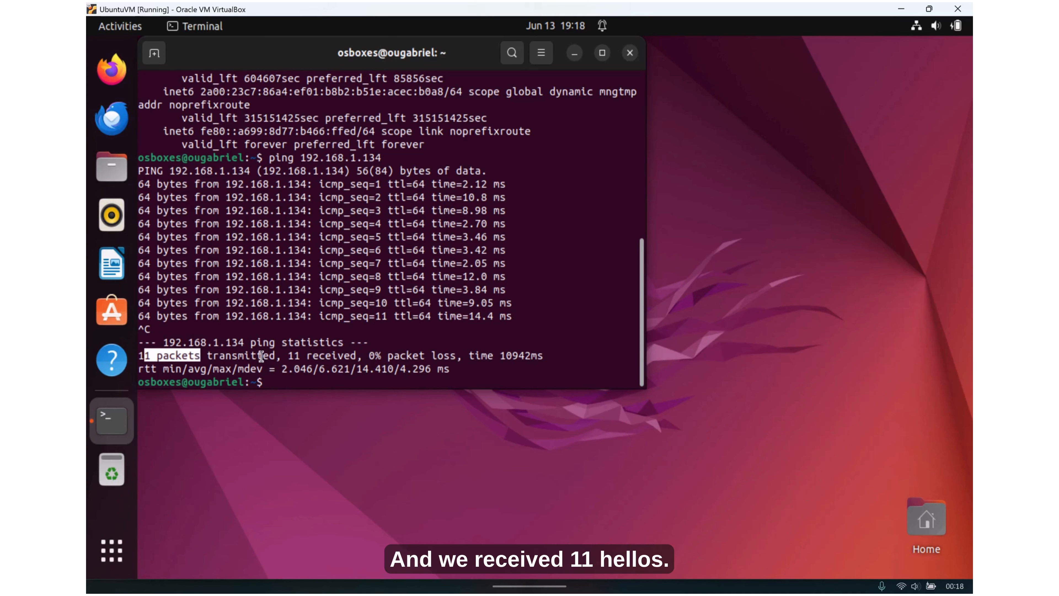
left_click_drag(293, 356, 319, 355)
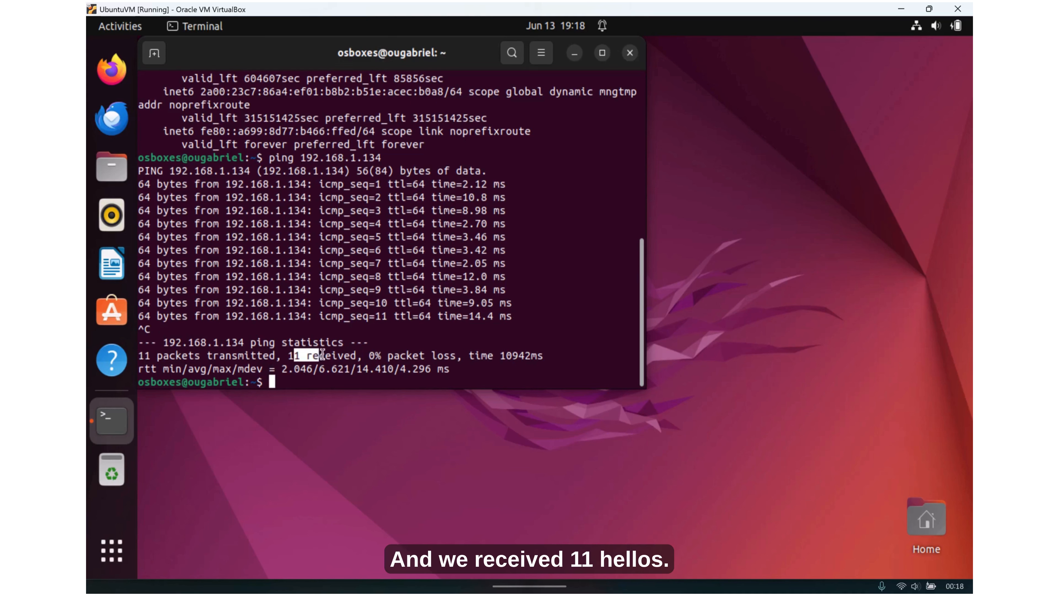
left_click(330, 344)
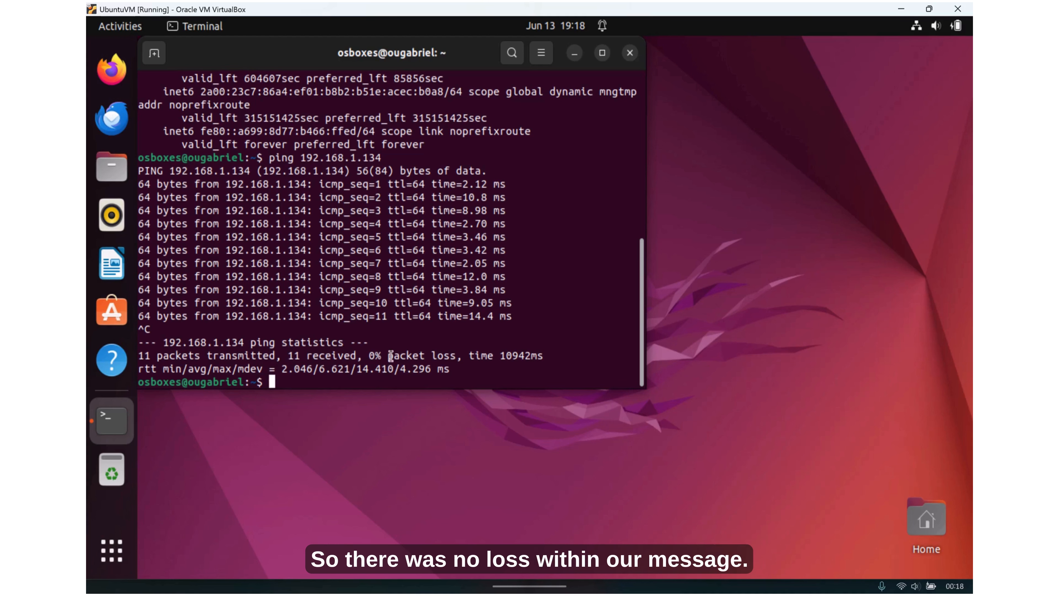
left_click_drag(391, 356, 431, 357)
left_click(374, 378)
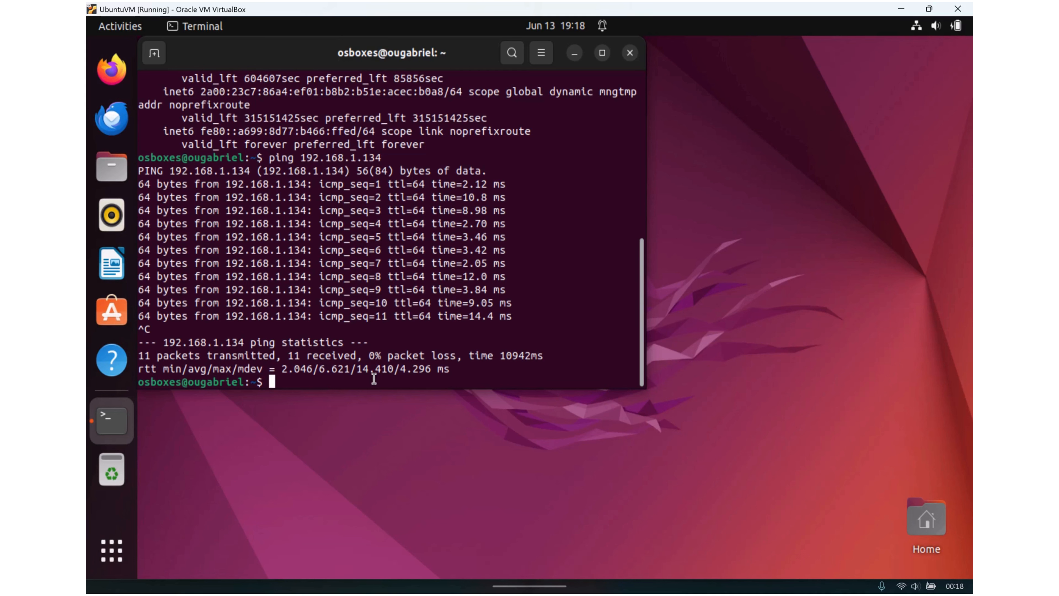
Reveal the host's additional running applications in order to switch away from the UbuntuVM window
mouse_move(681, 563)
left_click(732, 572)
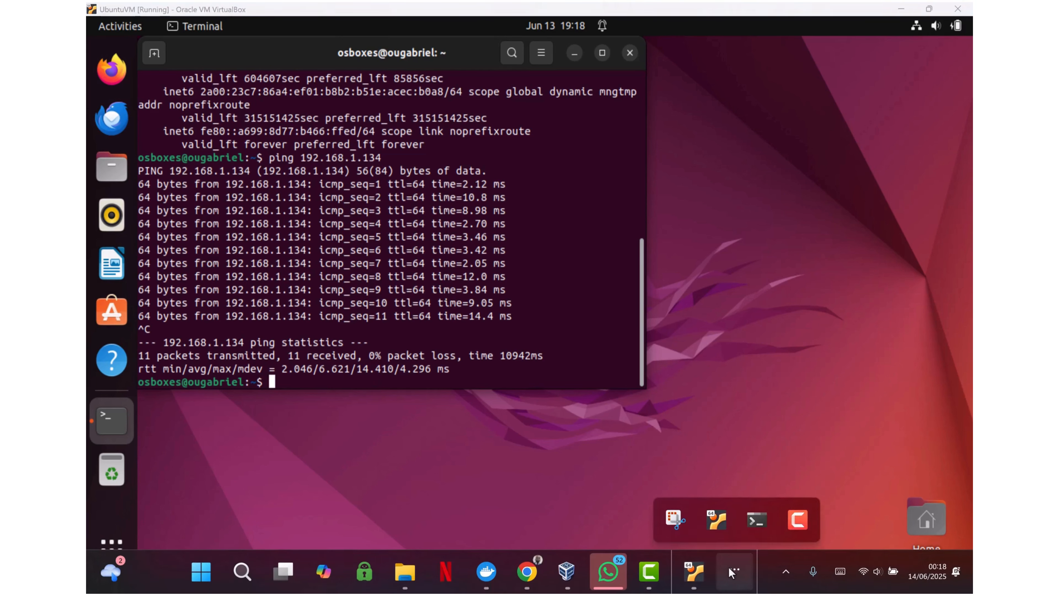